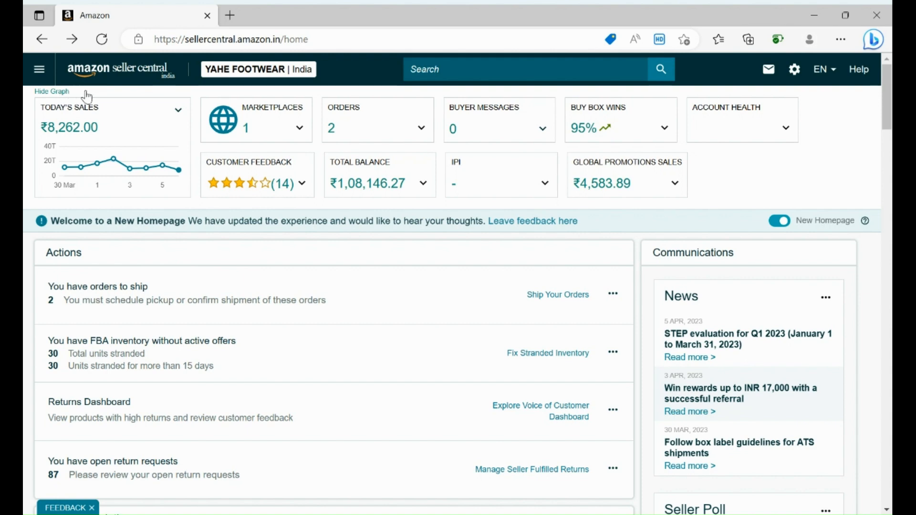
- Open the Campaign Manager from the Advertising section of the seller navigation
click(40, 74)
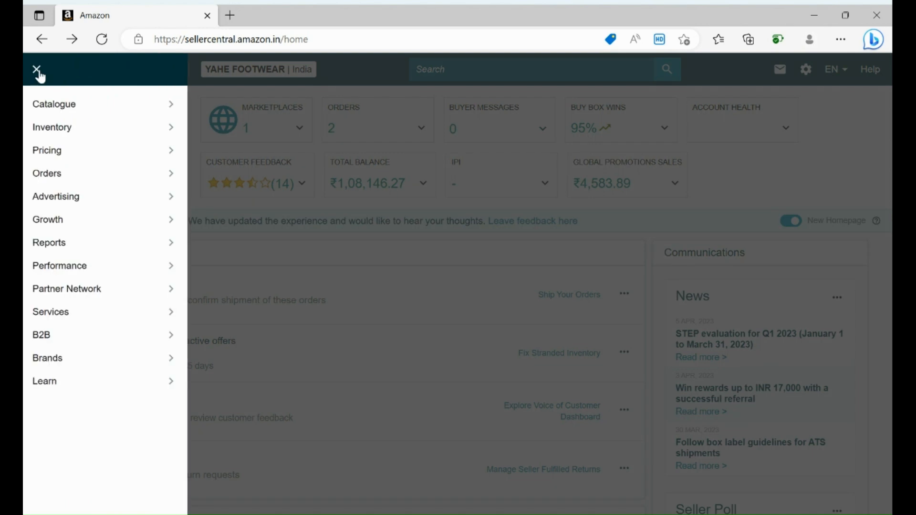
mouse_move(53, 202)
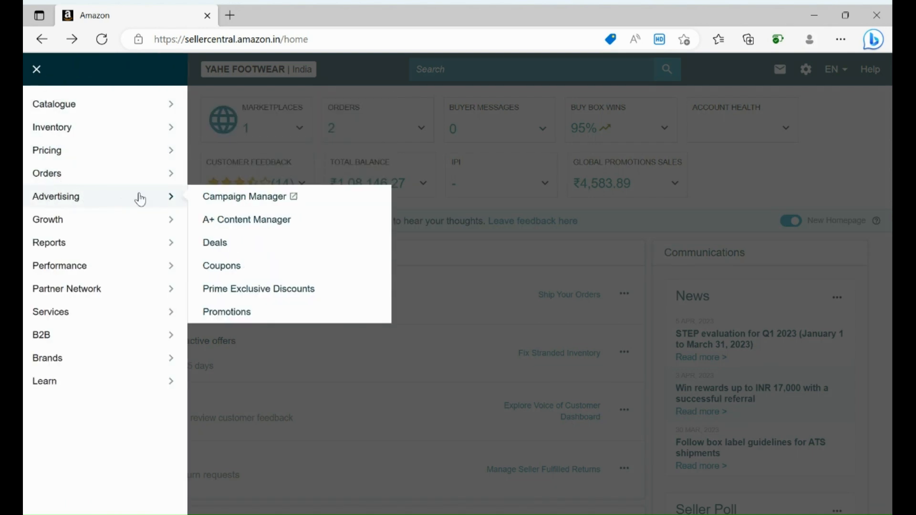
click(268, 202)
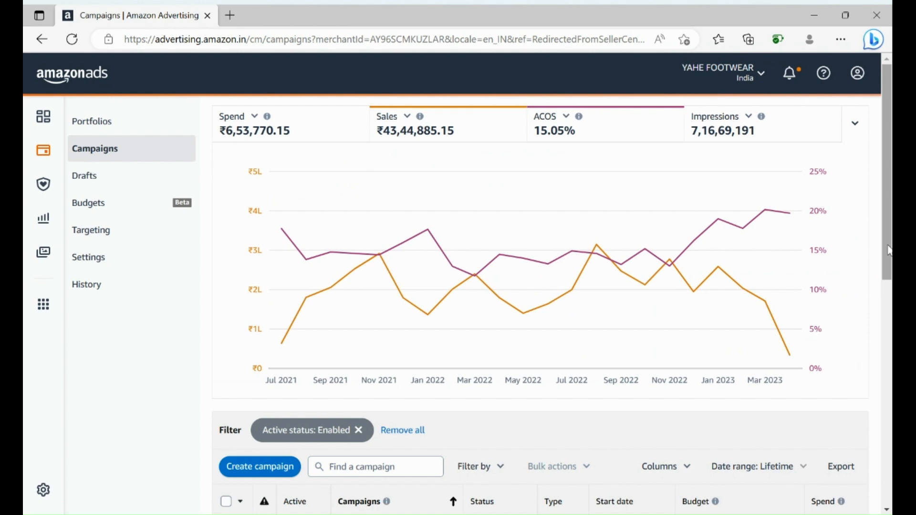
- Create a new campaign and choose the Sponsored Products campaign type
drag(889, 250, 875, 394)
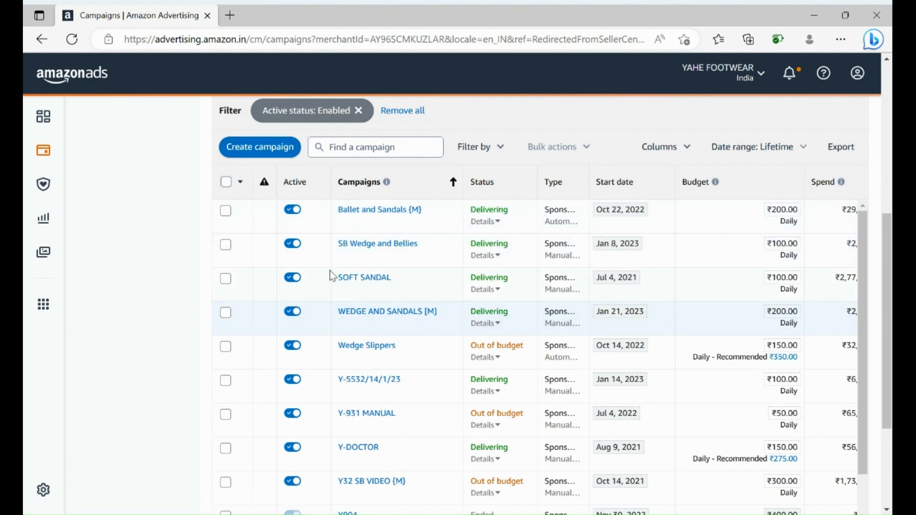
click(262, 156)
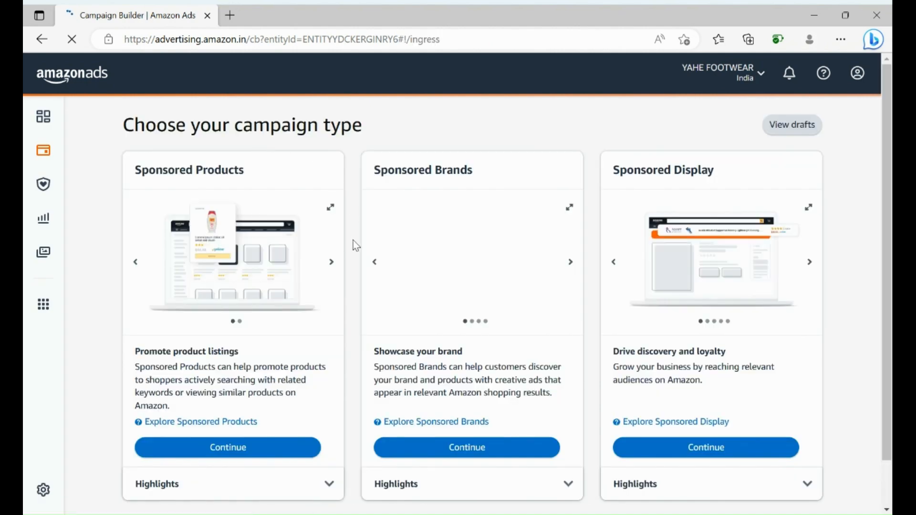
drag(886, 214, 885, 232)
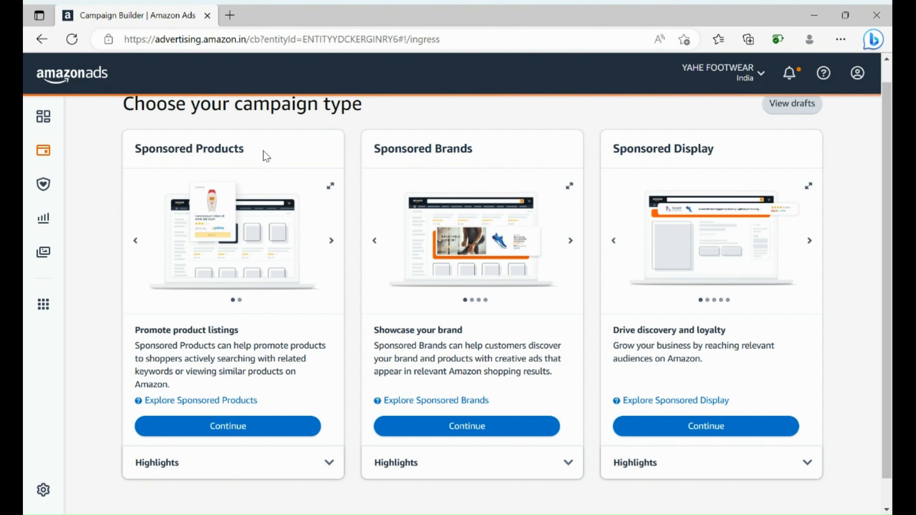
click(216, 432)
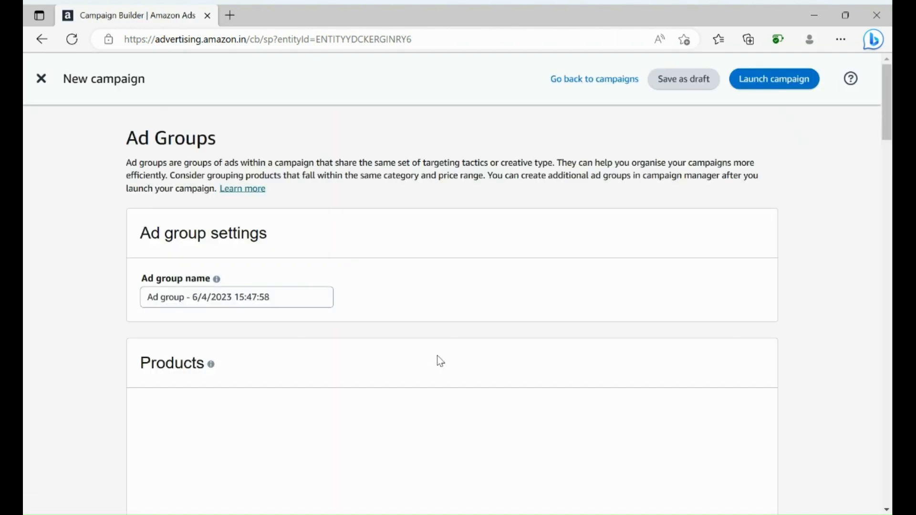
- Replace the default ad group name with Wedge Sandal
drag(886, 134, 886, 150)
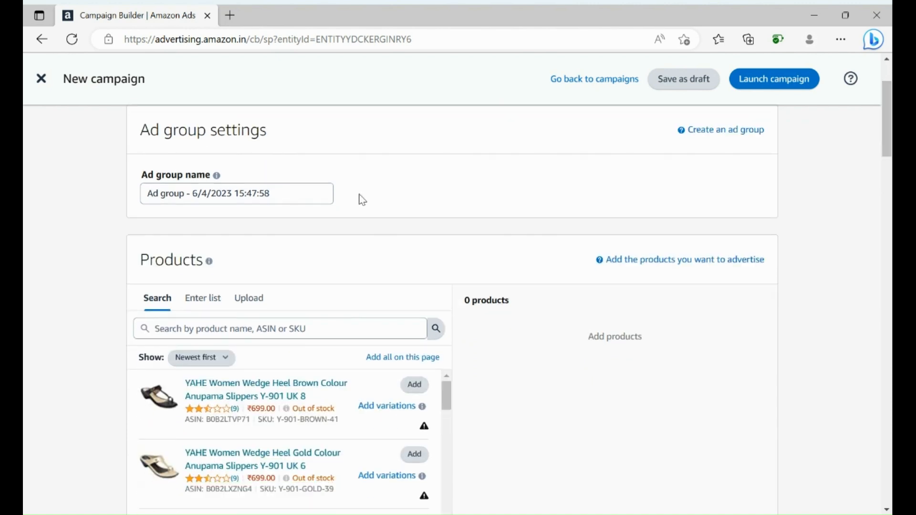
click(279, 196)
key(BackSpace)
key(BackSpace)
key(BackSpace)
key(BackSpace)
key(BackSpace)
key(BackSpace)
key(BackSpace)
key(BackSpace)
key(BackSpace)
key(BackSpace)
key(BackSpace)
key(BackSpace)
key(BackSpace)
key(BackSpace)
key(BackSpace)
key(BackSpace)
key(BackSpace)
key(BackSpace)
key(BackSpace)
key(BackSpace)
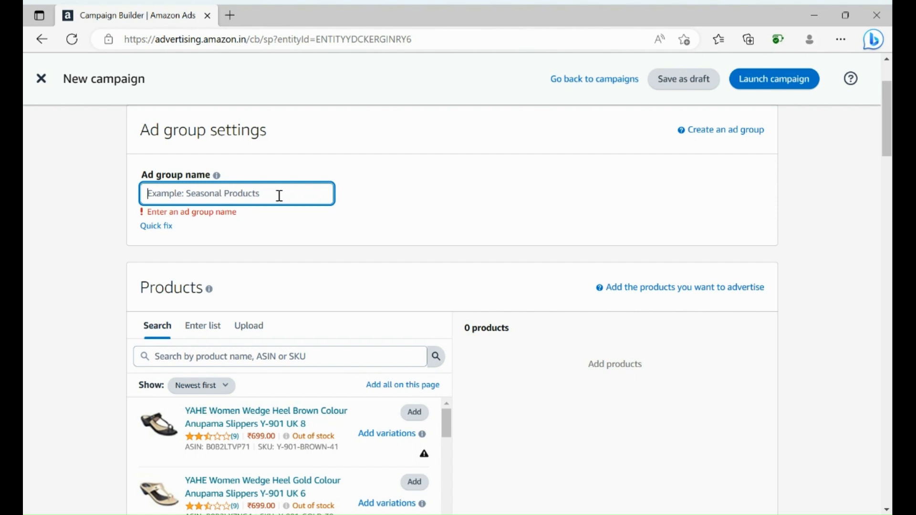
text(Wed)
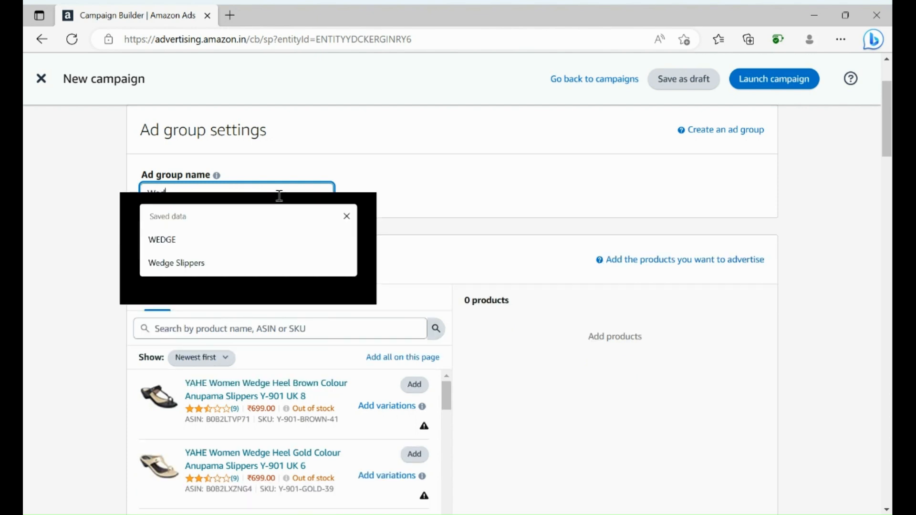
text(ge S)
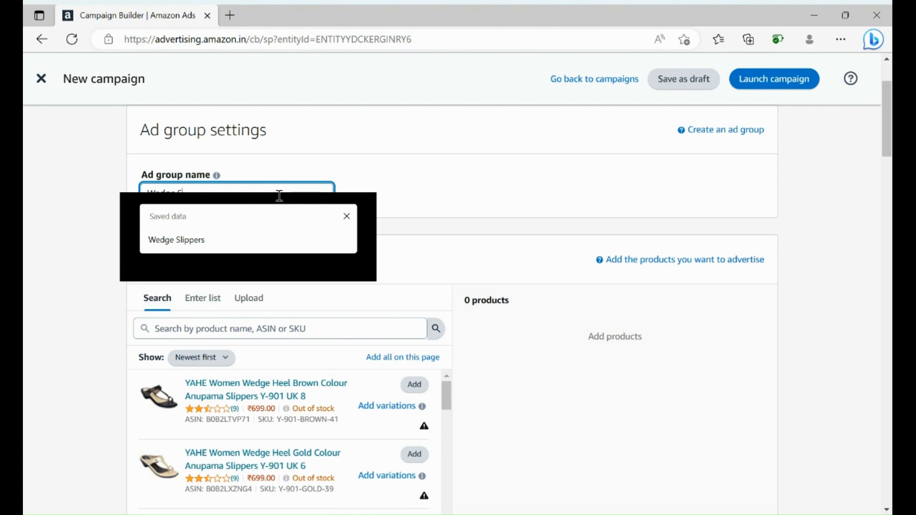
text(andal)
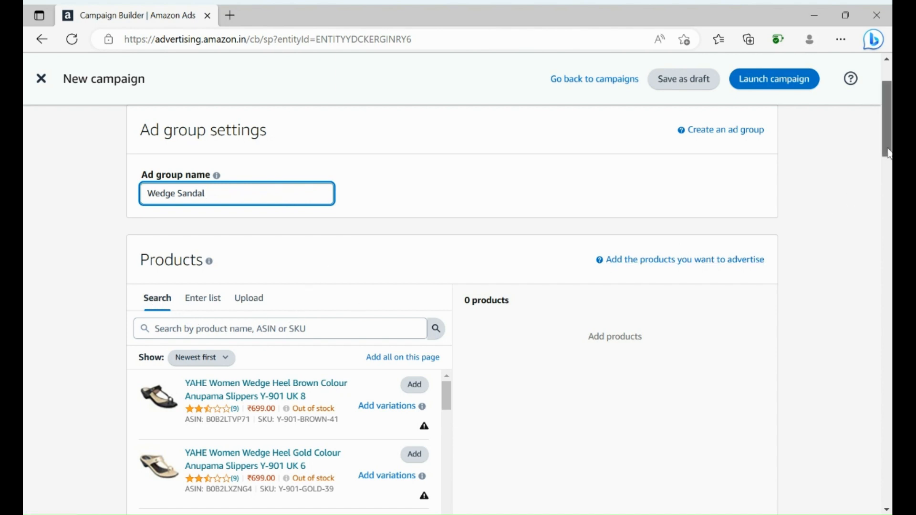
- Search products for Y-5532-TAN and add the Tan Colour 9 UK belly shoes to the ad group
scroll(887, 143, down, 2)
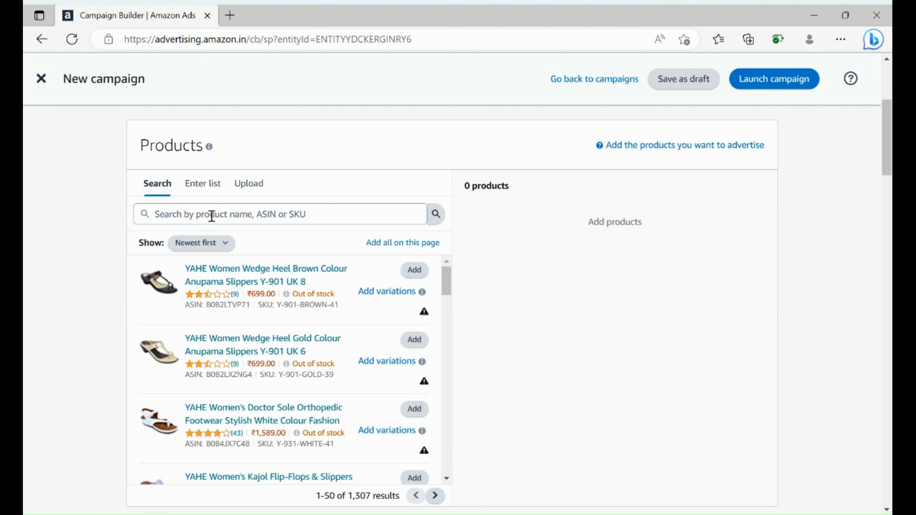
click(212, 216)
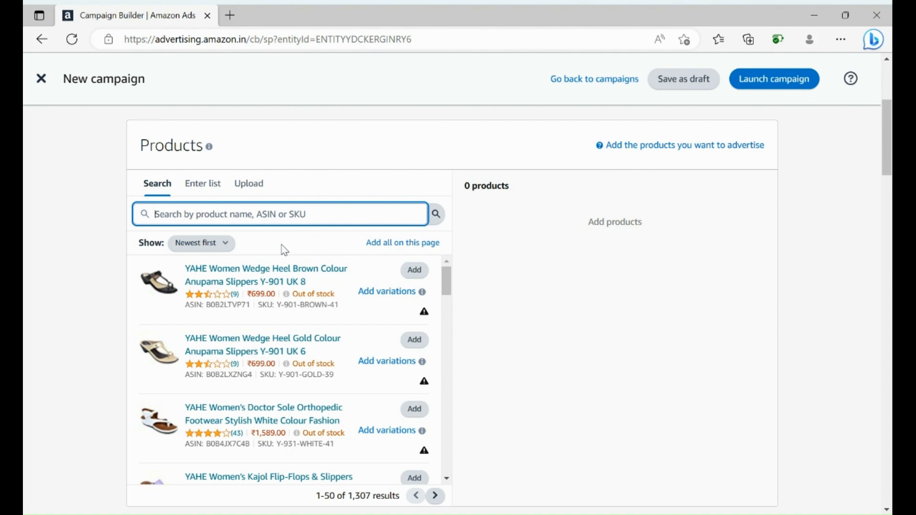
text(Y)
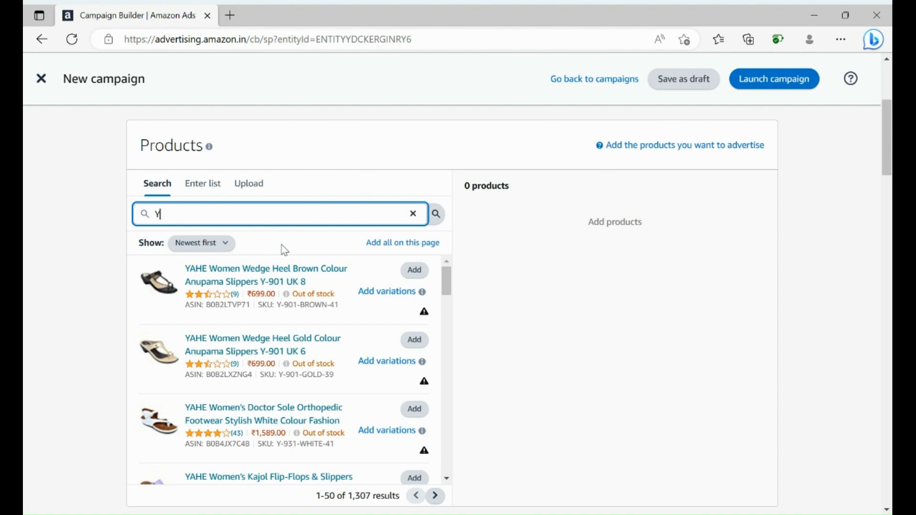
text(-5532-TAN)
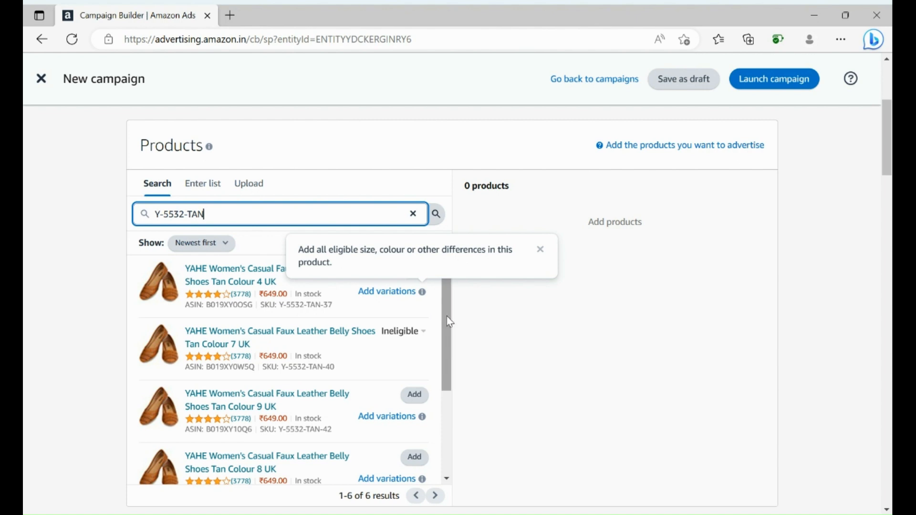
drag(446, 320, 445, 357)
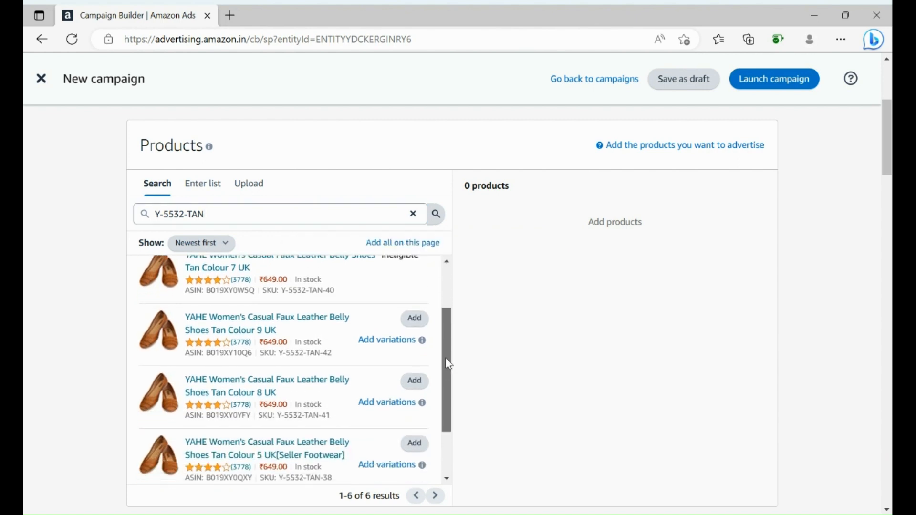
click(414, 324)
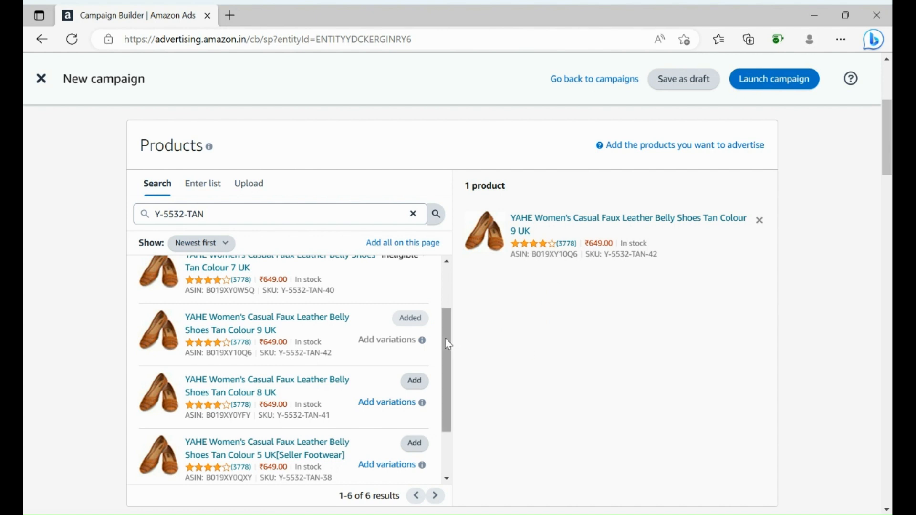
- Set the automatic targeting default bid to ₹2.00
mouse_move(448, 343)
mouse_down()
mouse_move(443, 294)
mouse_move(450, 340)
mouse_up()
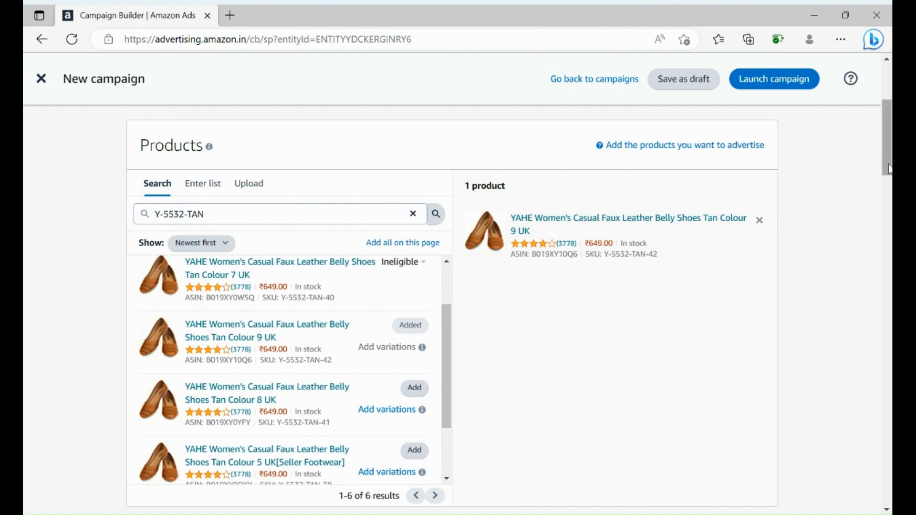
scroll(878, 210, down, 5)
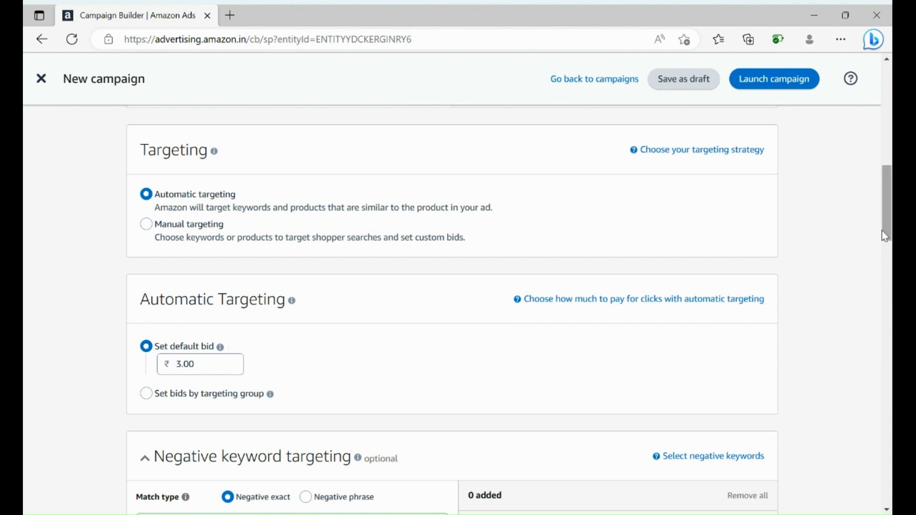
drag(887, 230, 883, 260)
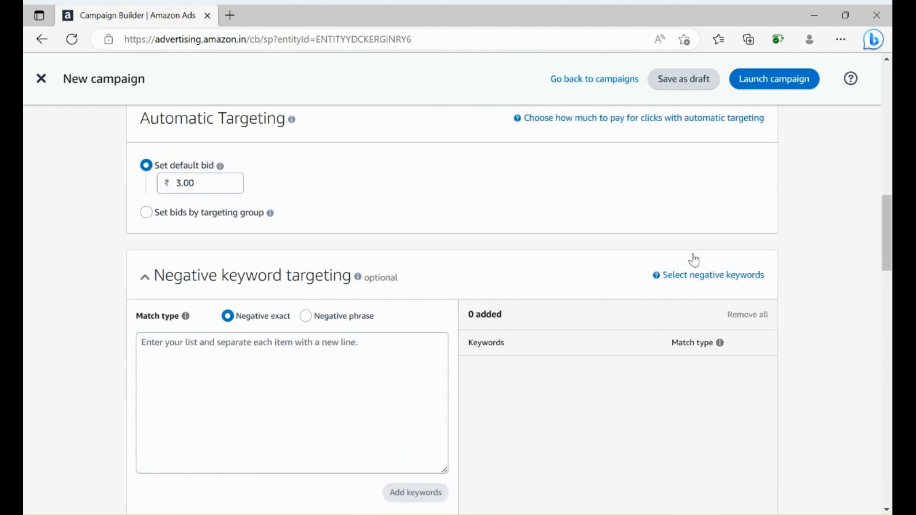
click(204, 184)
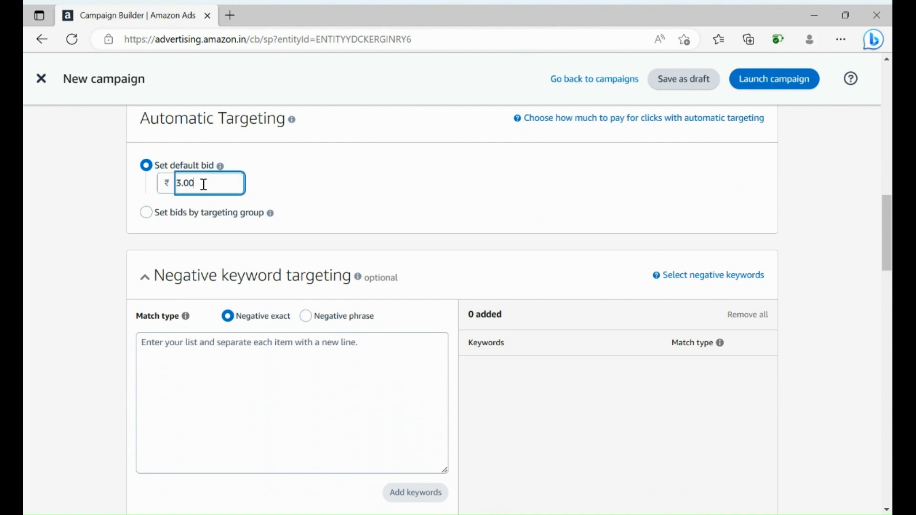
key(BackSpace)
key(BackSpace)
key(BackSpace)
key(BackSpace)
text(2)
click(267, 189)
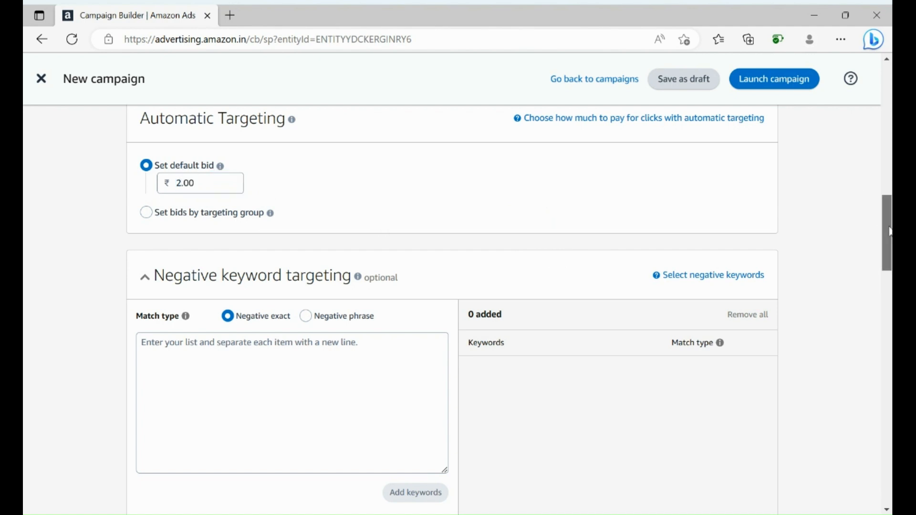
- Select the Dynamic bids - up and down campaign bidding strategy
drag(881, 209, 881, 258)
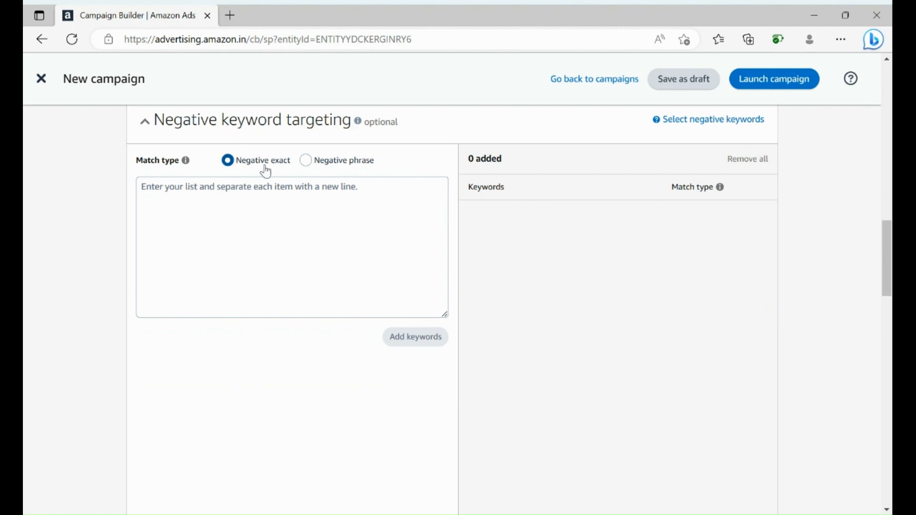
click(377, 189)
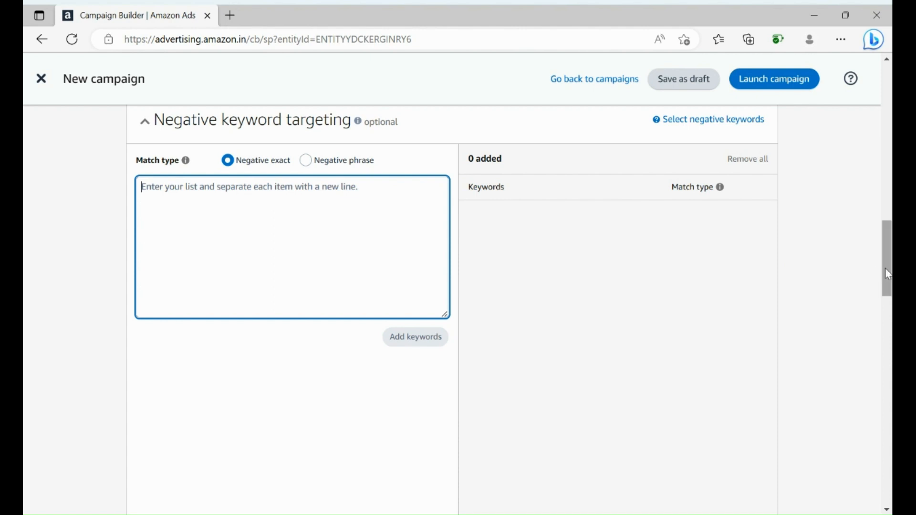
drag(885, 268, 861, 359)
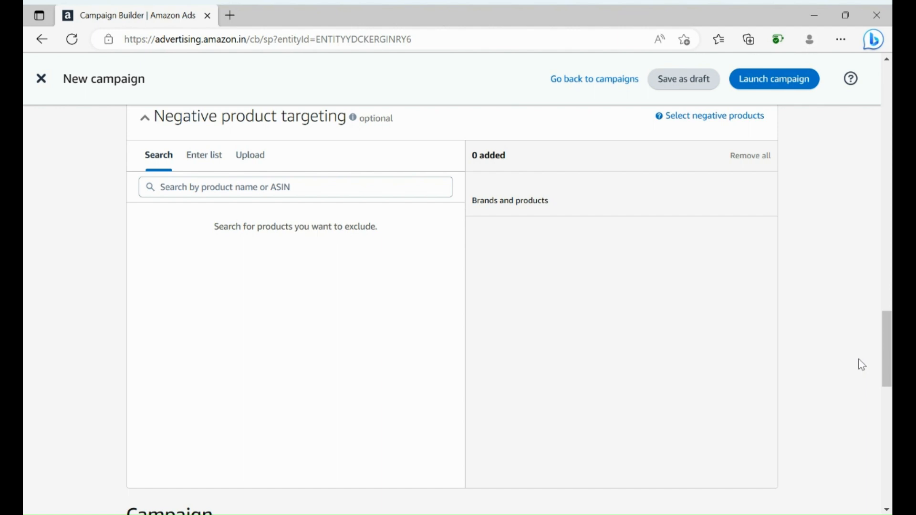
drag(887, 362, 876, 423)
scroll(875, 432, down, 1)
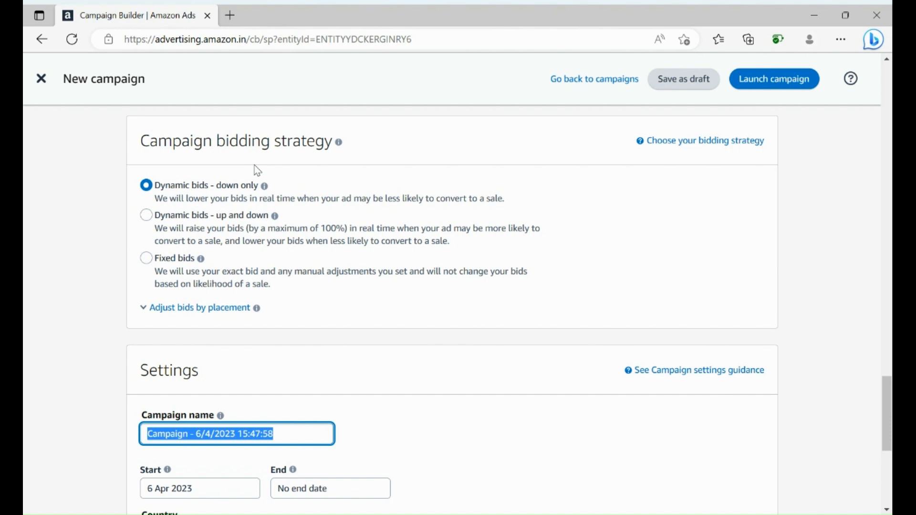
click(147, 216)
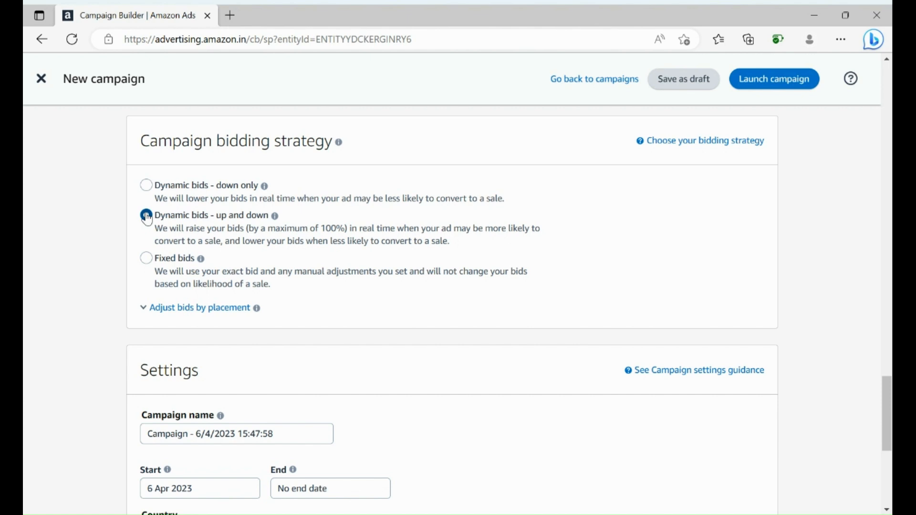
click(147, 260)
click(146, 217)
- Replace the default campaign name with SANDAL
scroll(292, 322, down, 5)
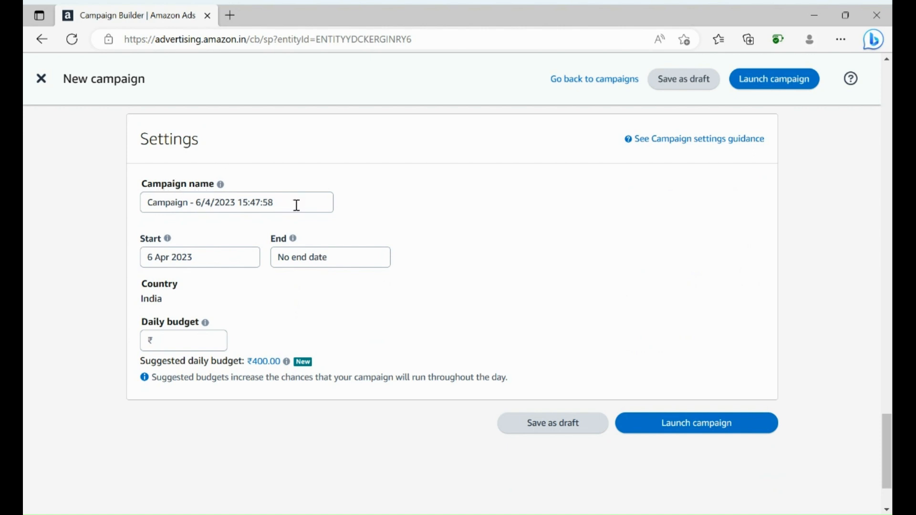
click(278, 205)
key(BackSpace)
key(BackSpace)
key(BackSpace)
key(BackSpace)
key(BackSpace)
key(BackSpace)
key(BackSpace)
key(BackSpace)
key(BackSpace)
key(BackSpace)
key(BackSpace)
key(BackSpace)
key(BackSpace)
key(BackSpace)
key(BackSpace)
key(BackSpace)
key(BackSpace)
key(BackSpace)
key(BackSpace)
key(BackSpace)
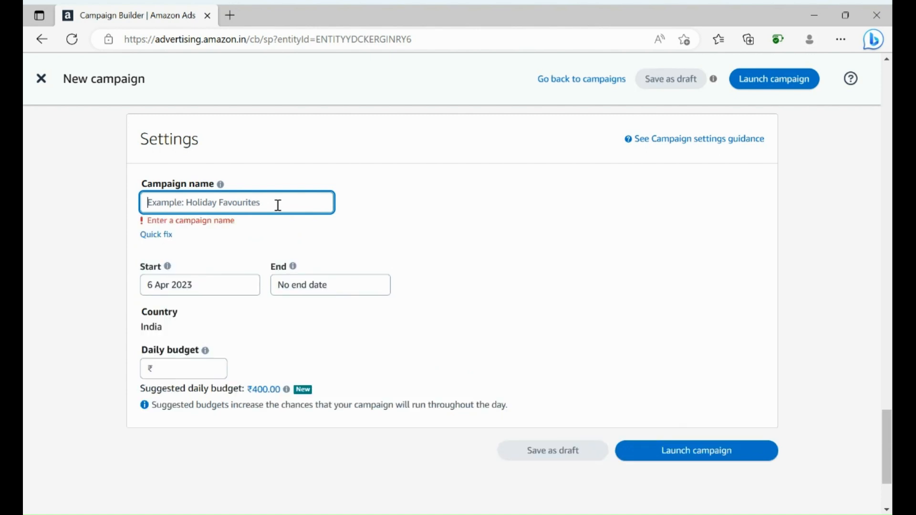
text(SAN)
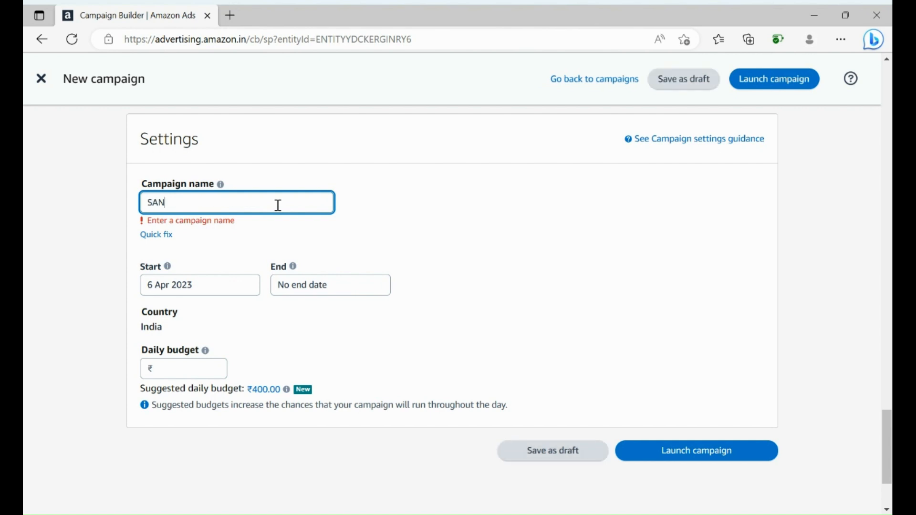
text(DAL)
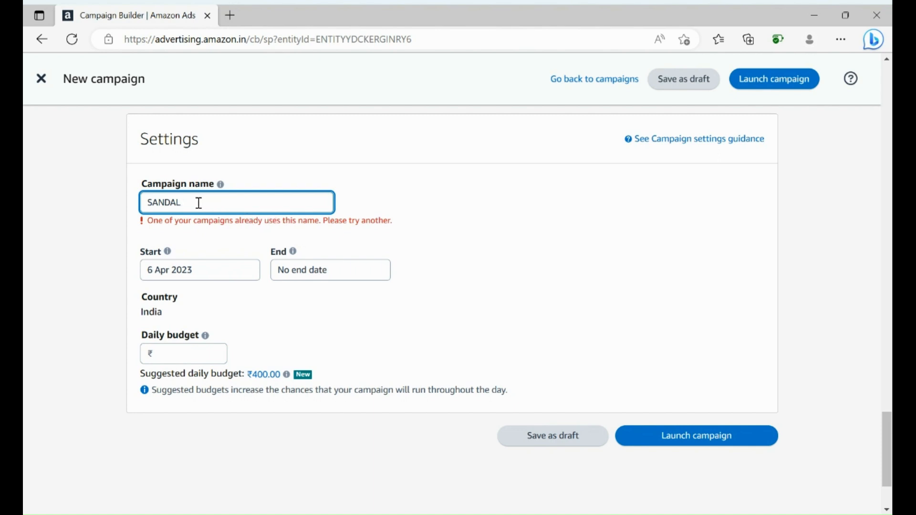
text(Y)
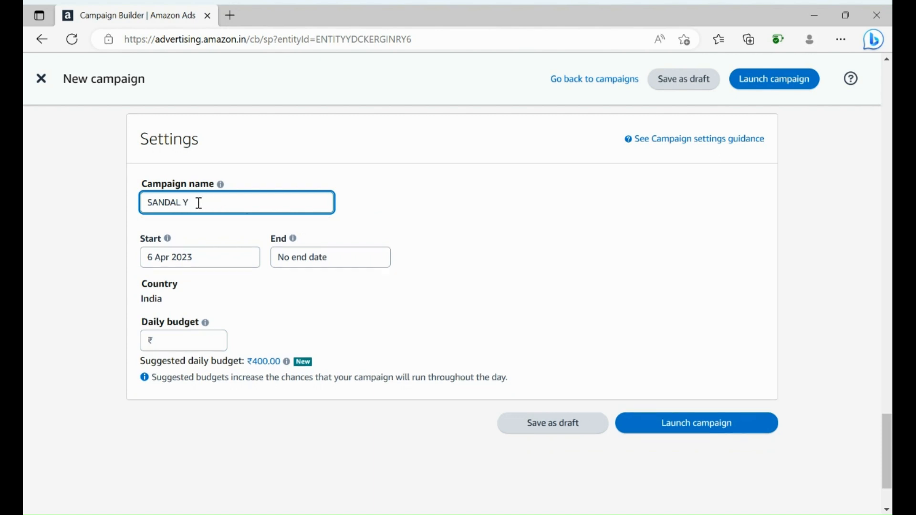
text(904)
key(BackSpace)
key(BackSpace)
key(BackSpace)
key(BackSpace)
key(BackSpace)
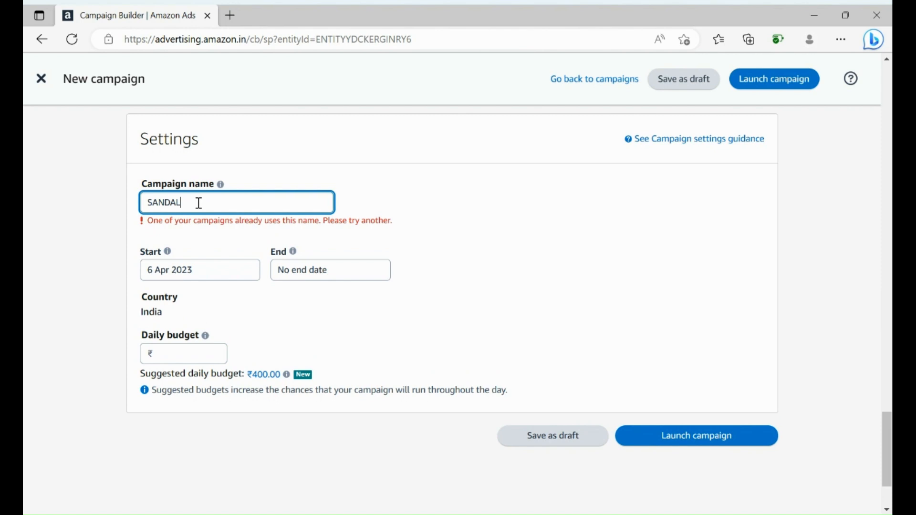
- Append 6/04/23 to the campaign name so it reads SANDAL6/04/23
text(6/0)
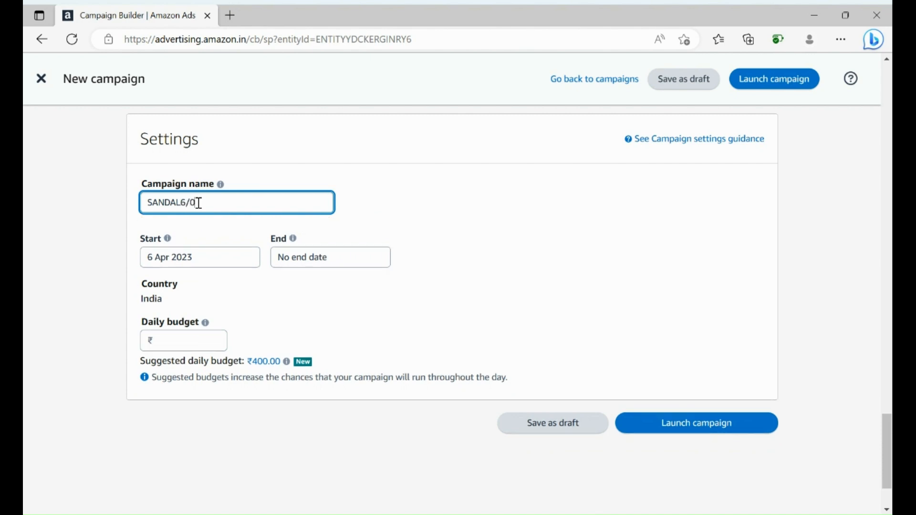
text(4/23)
- Set the daily budget to ₹100 and launch the campaign
click(337, 260)
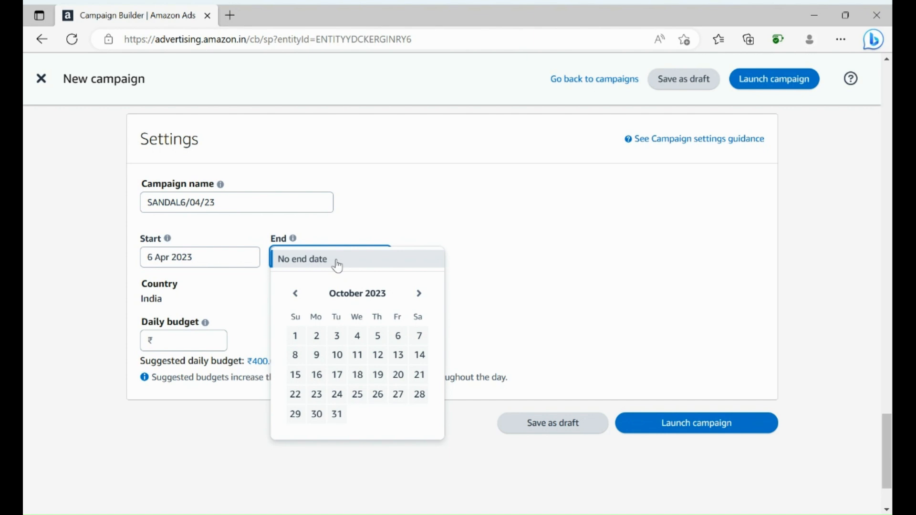
click(249, 289)
click(177, 334)
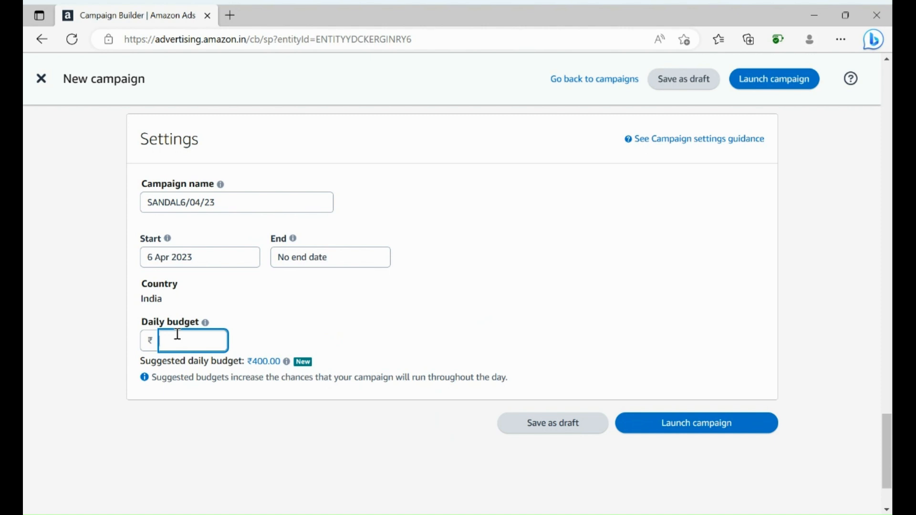
text(100)
click(697, 427)
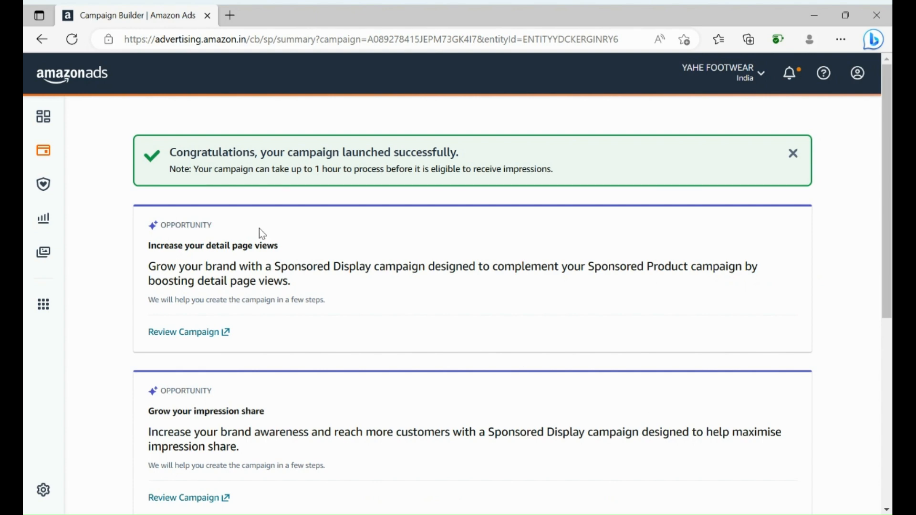
- Navigate back to the campaigns list, leaving the builder, and review the SANDAL6/04/23 campaign entry
click(42, 41)
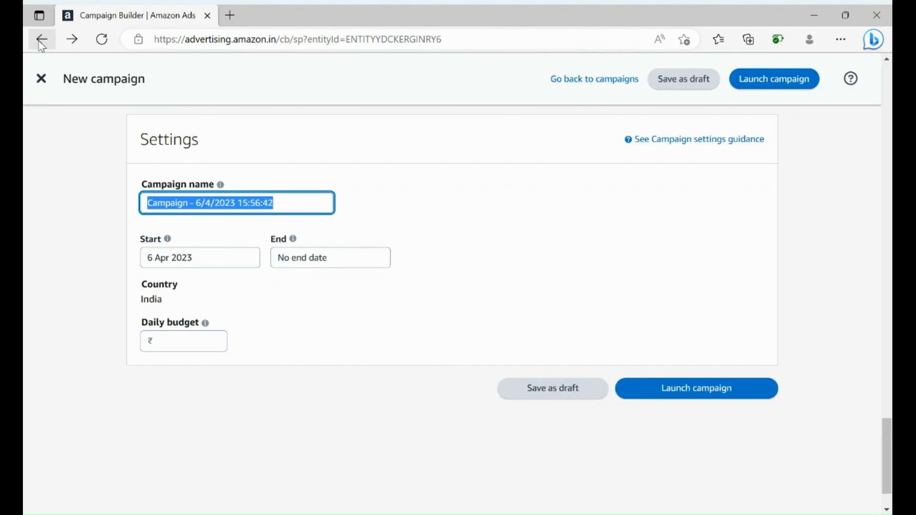
click(42, 42)
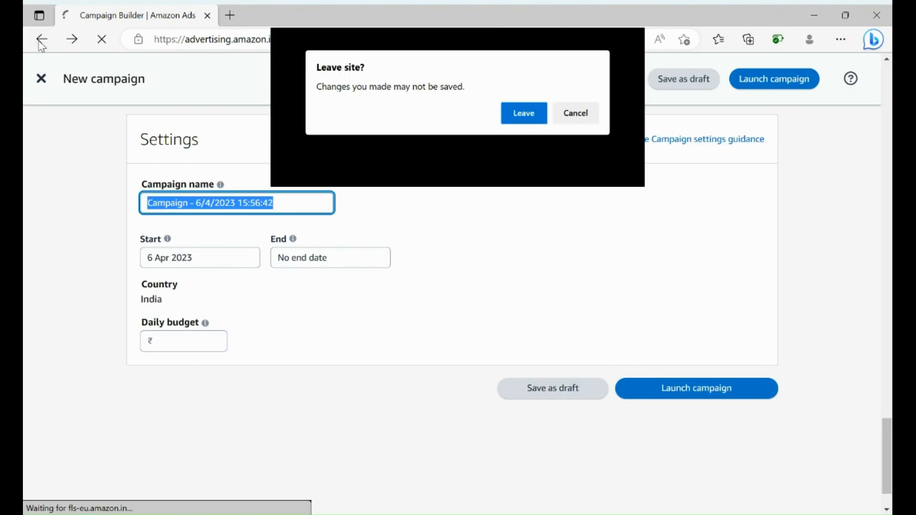
click(516, 117)
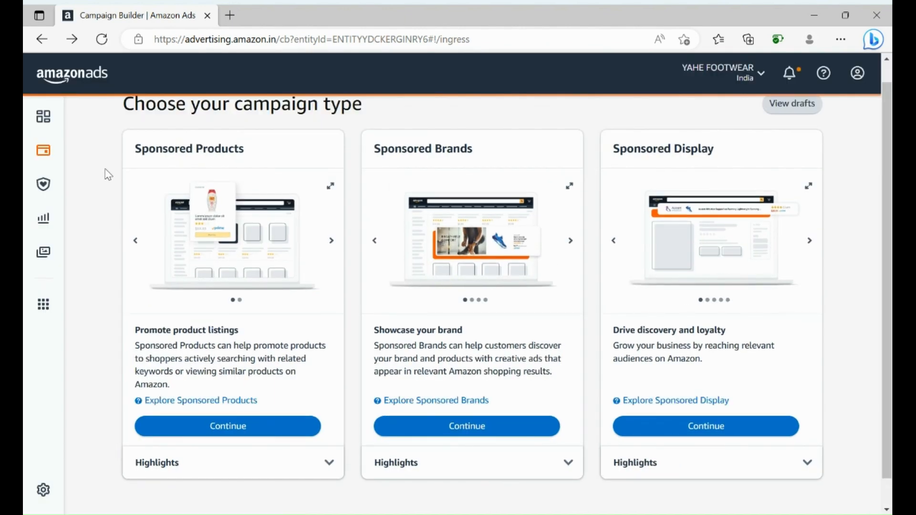
click(43, 47)
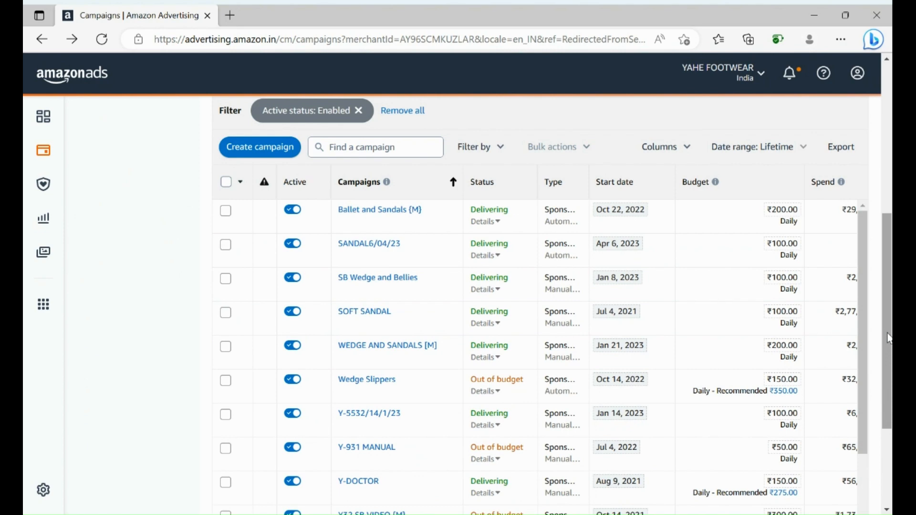
drag(888, 333, 882, 429)
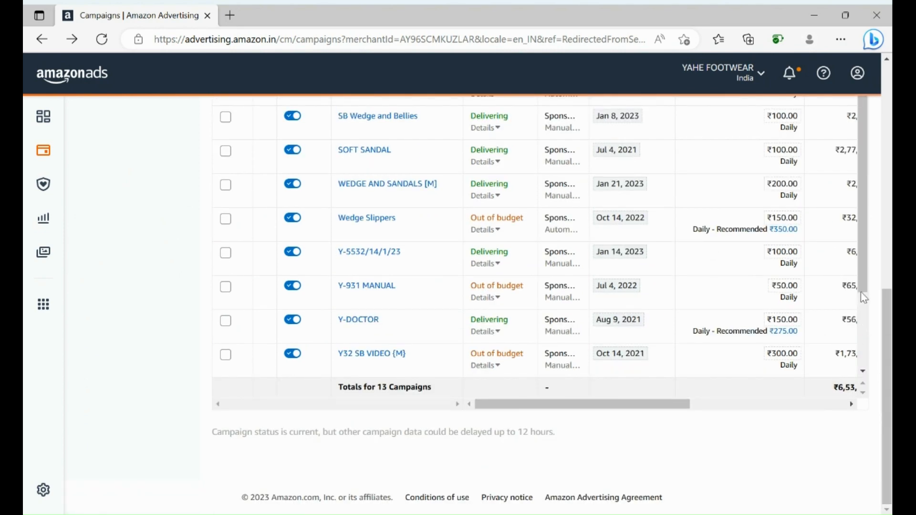
scroll(862, 267, up, 5)
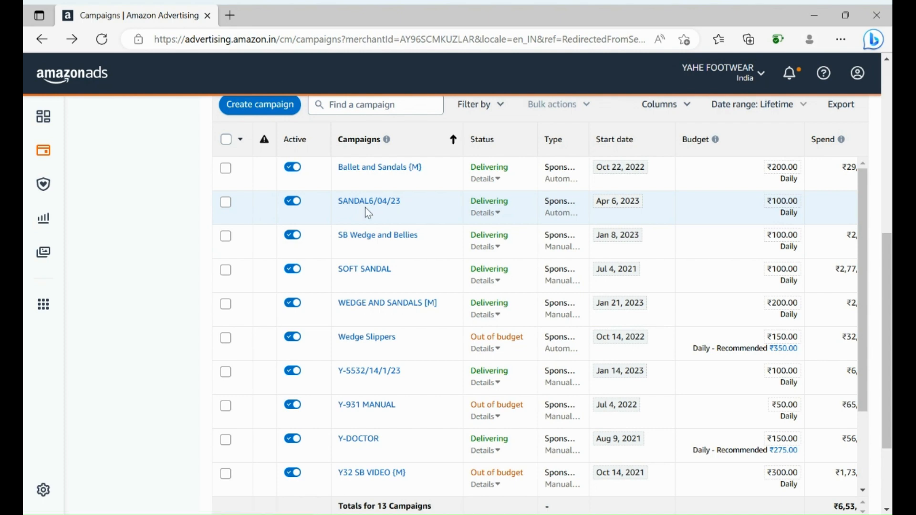
click(490, 204)
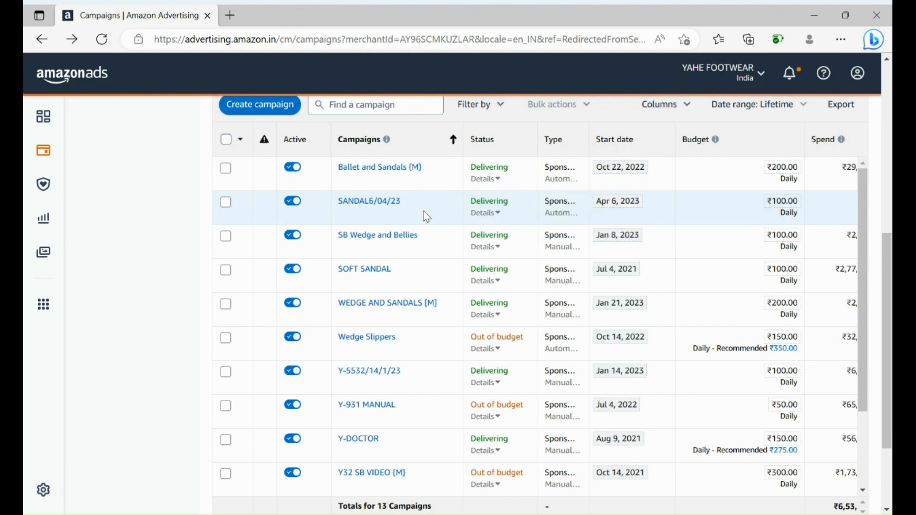